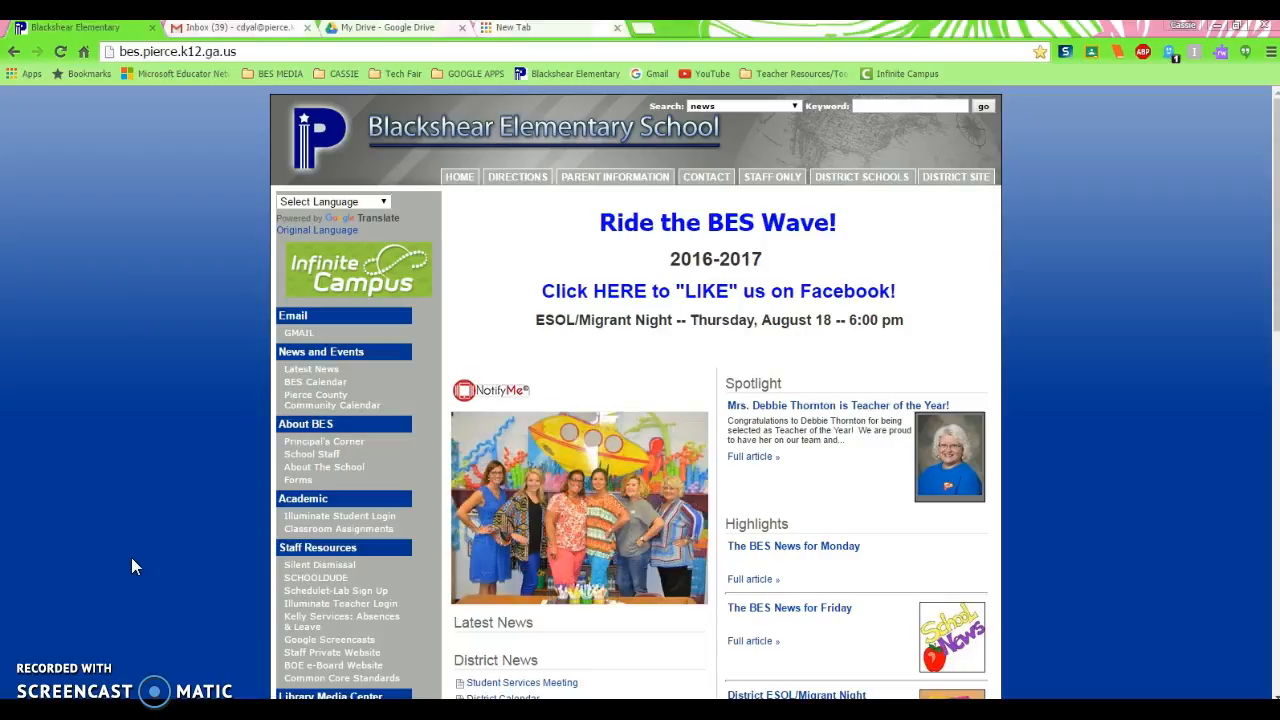
# Open Google Classroom from the browser's apps page
pyautogui.click(26, 78)
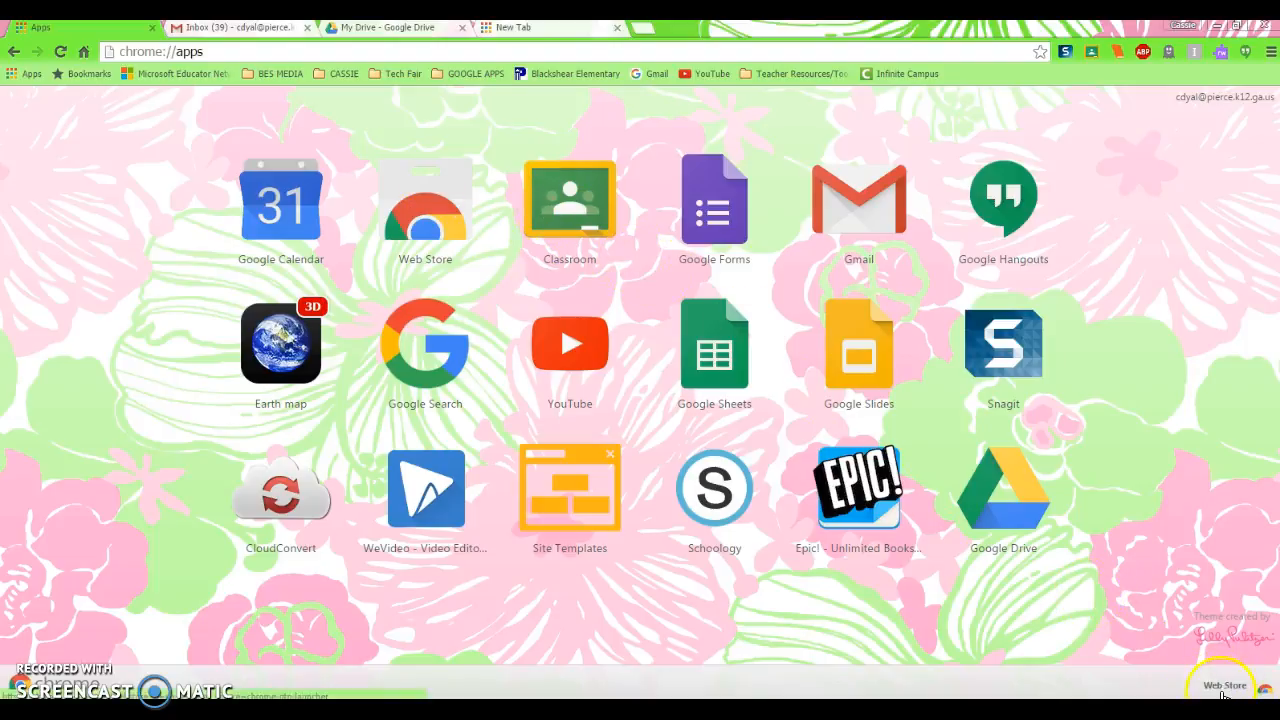
pyautogui.click(1237, 690)
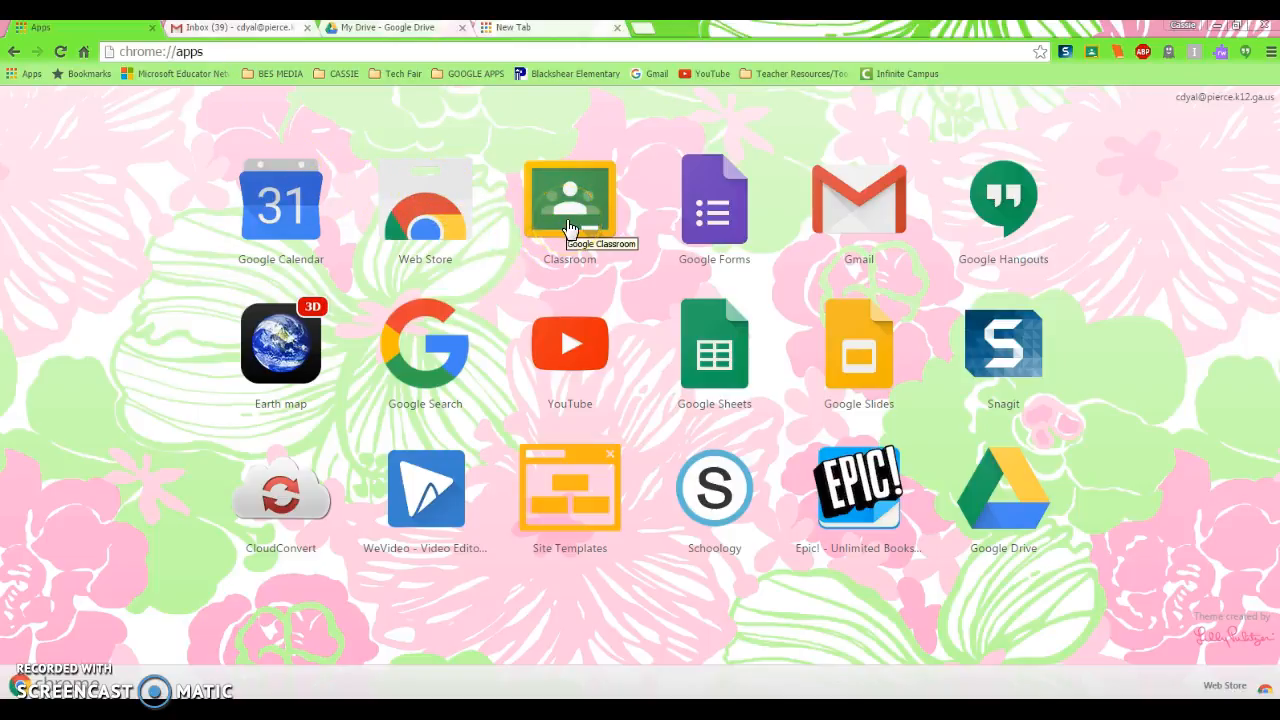
pyautogui.click(570, 229)
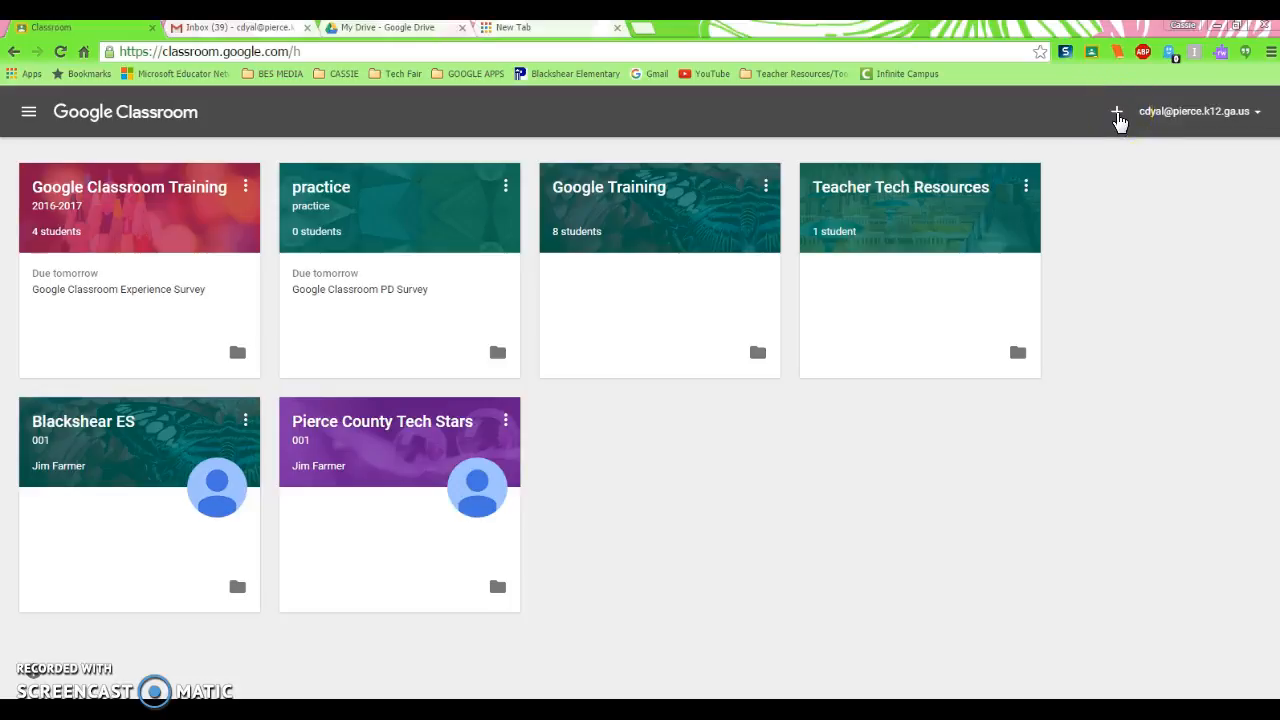
# Create a class named Math with the section Block 1, leaving the subject empty
pyautogui.click(1117, 113)
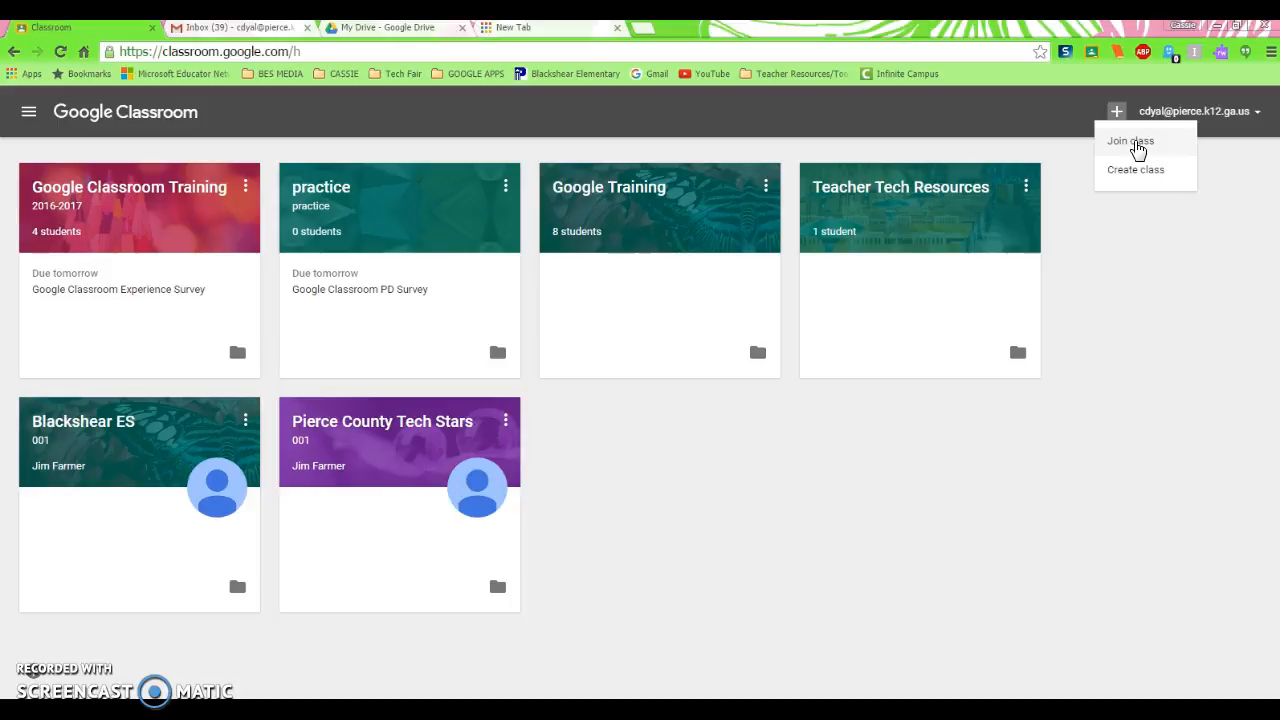
pyautogui.click(1137, 177)
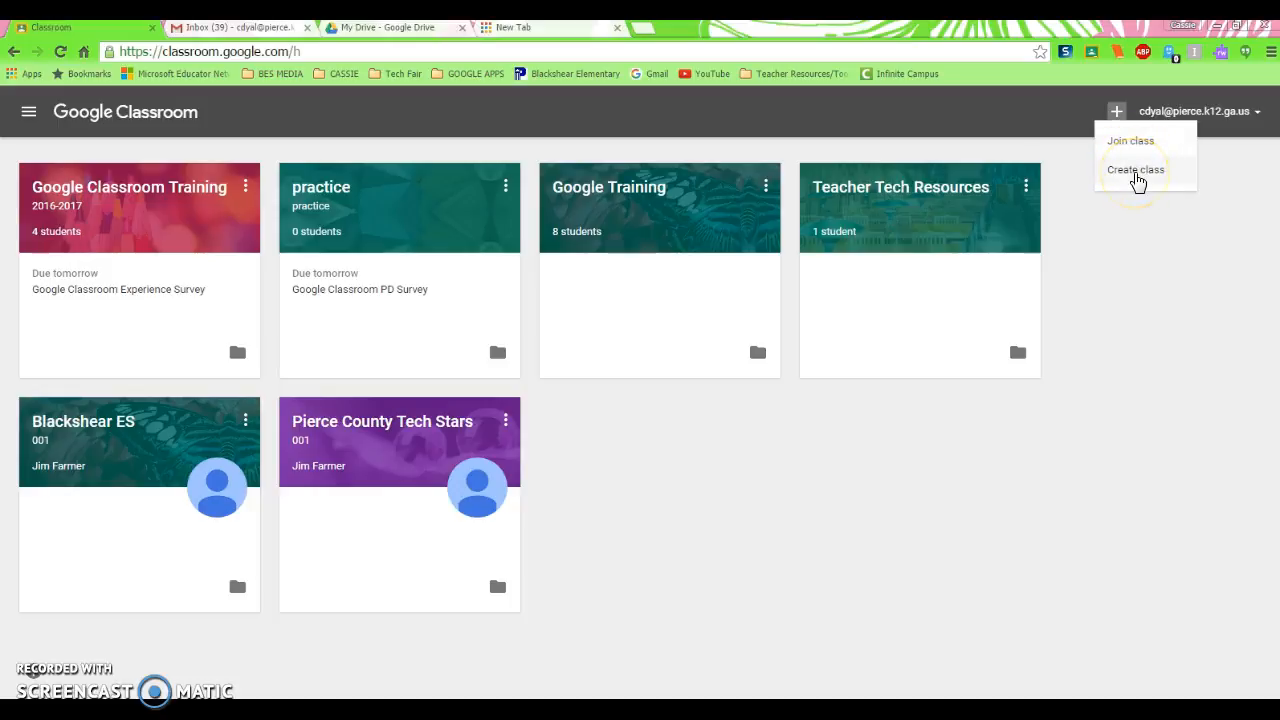
pyautogui.click(1137, 177)
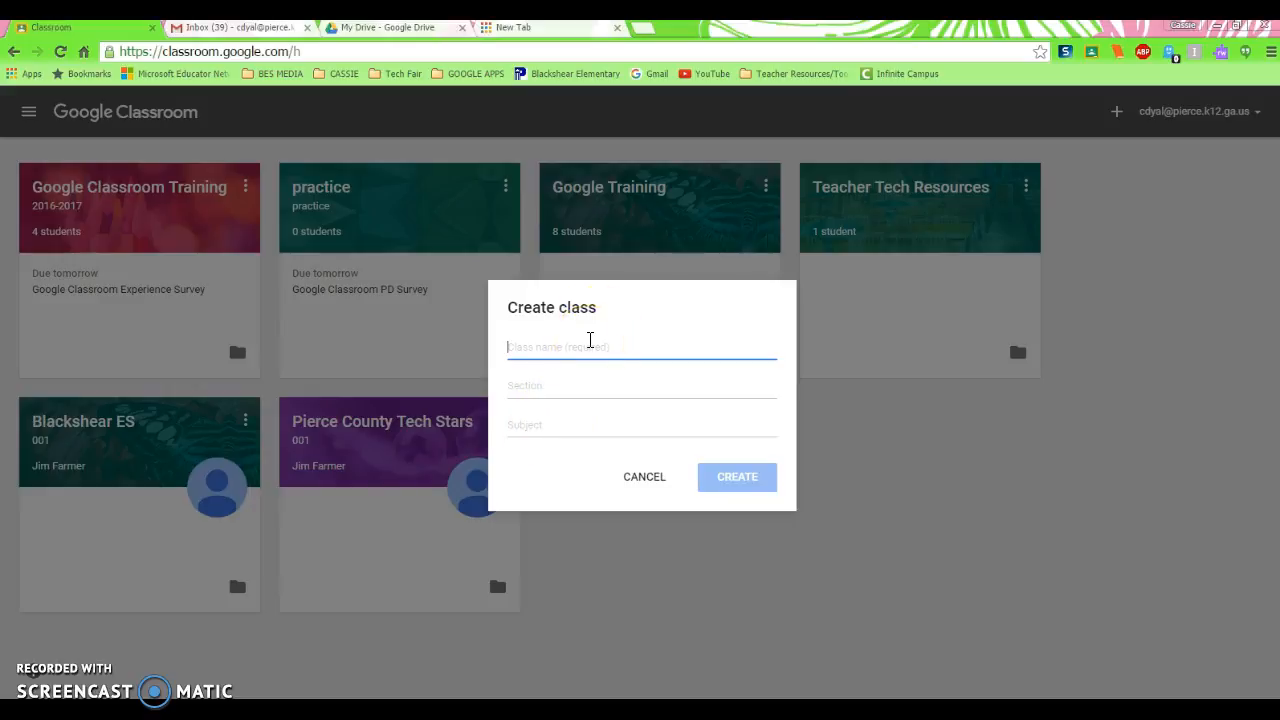
pyautogui.write('Math')
pyautogui.click(557, 391)
pyautogui.write('Bl')
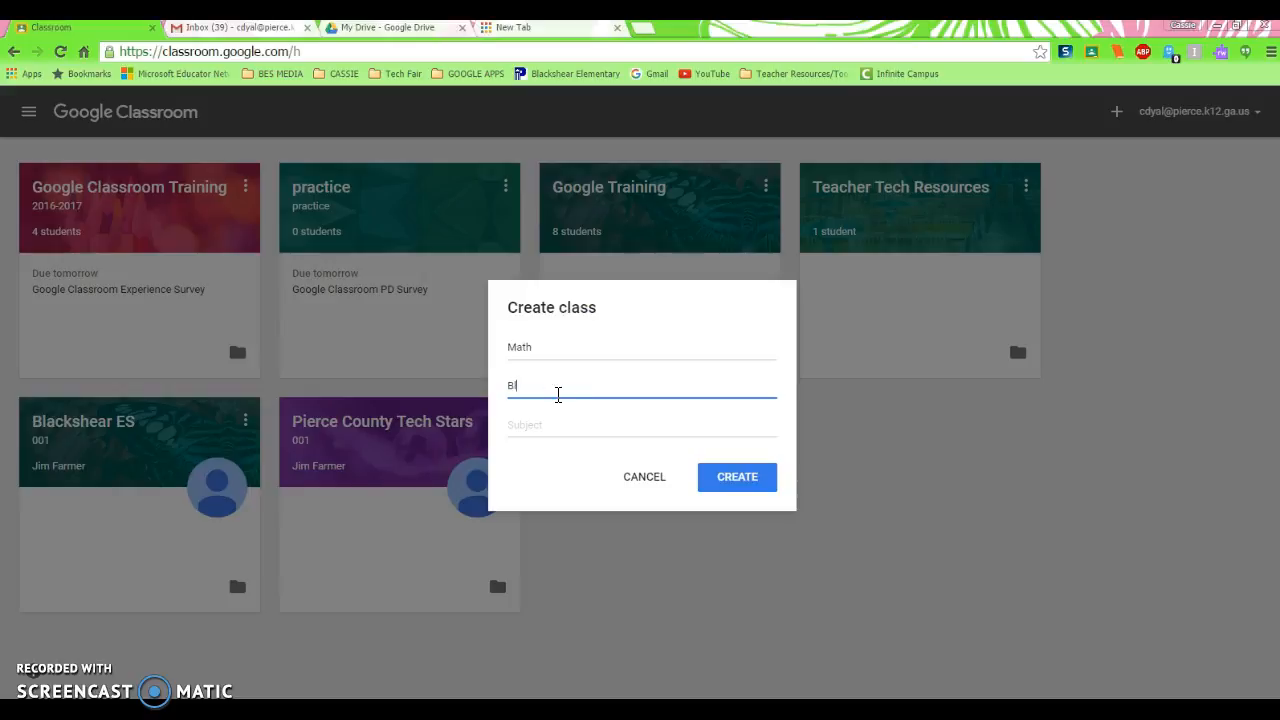
pyautogui.write('ock 1')
pyautogui.click(565, 410)
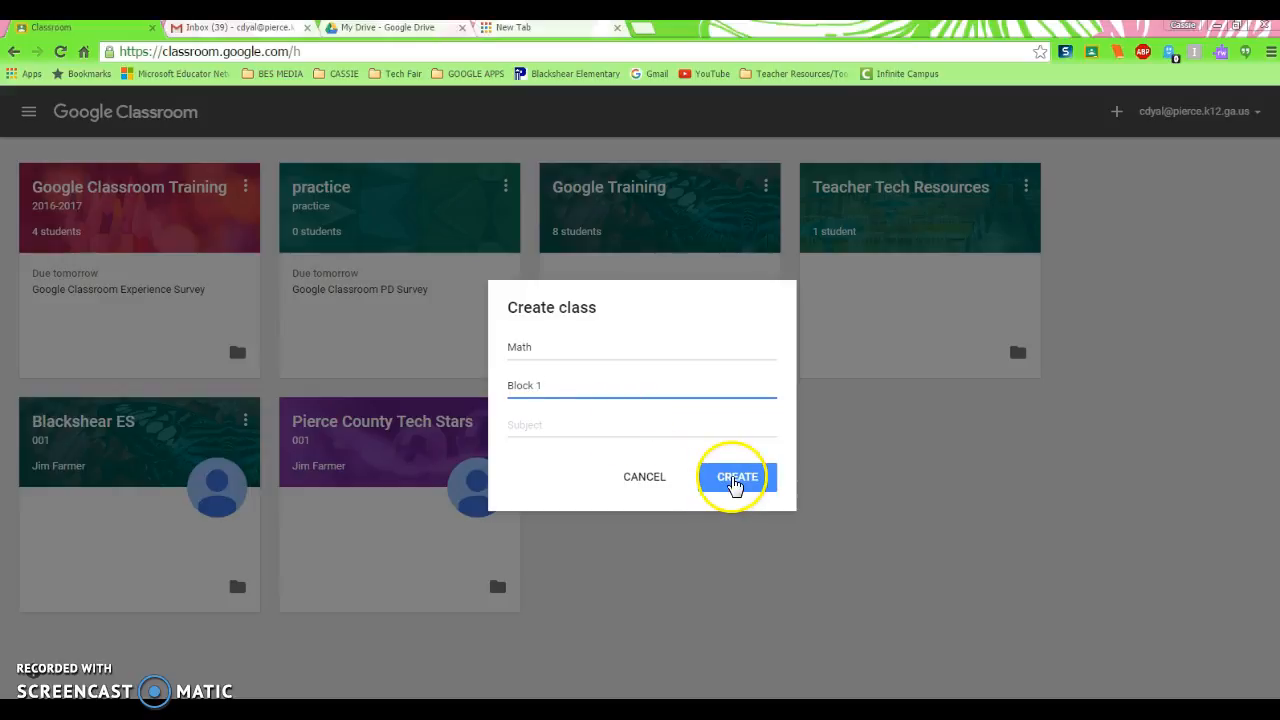
pyautogui.click(734, 480)
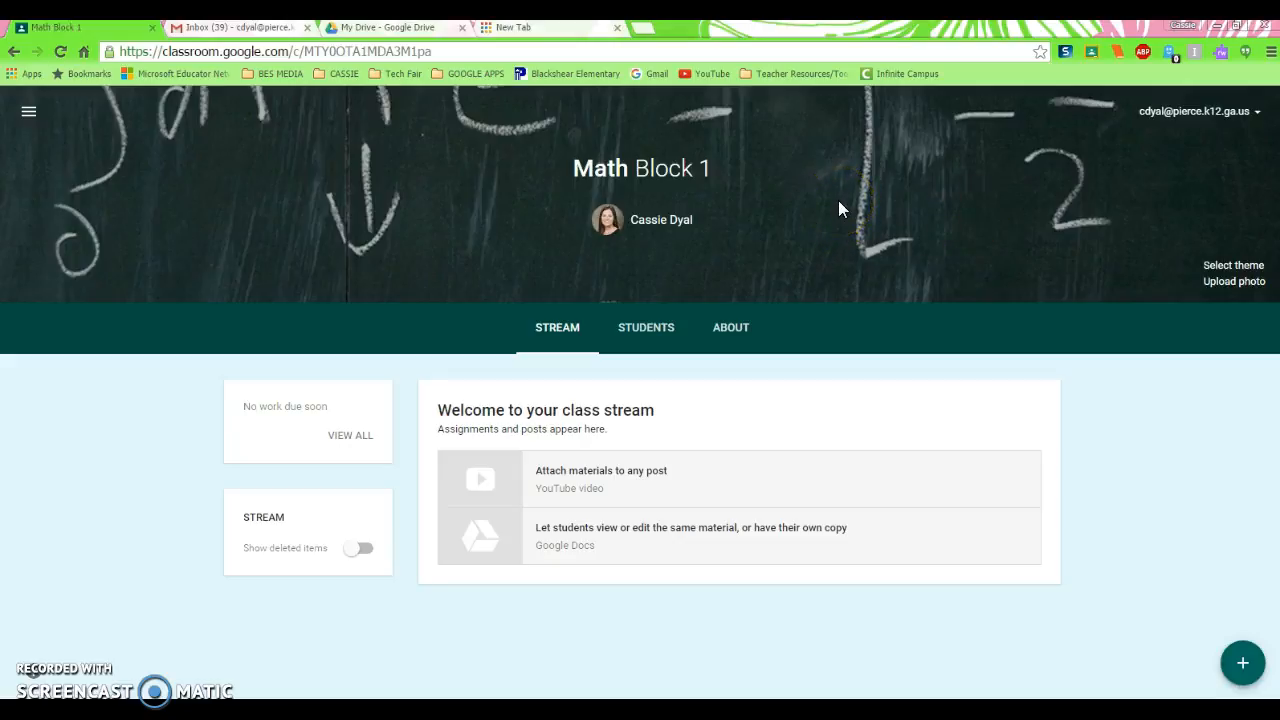
# Set the class theme to the gallery photo of brown leather-bound book spines
pyautogui.click(1228, 268)
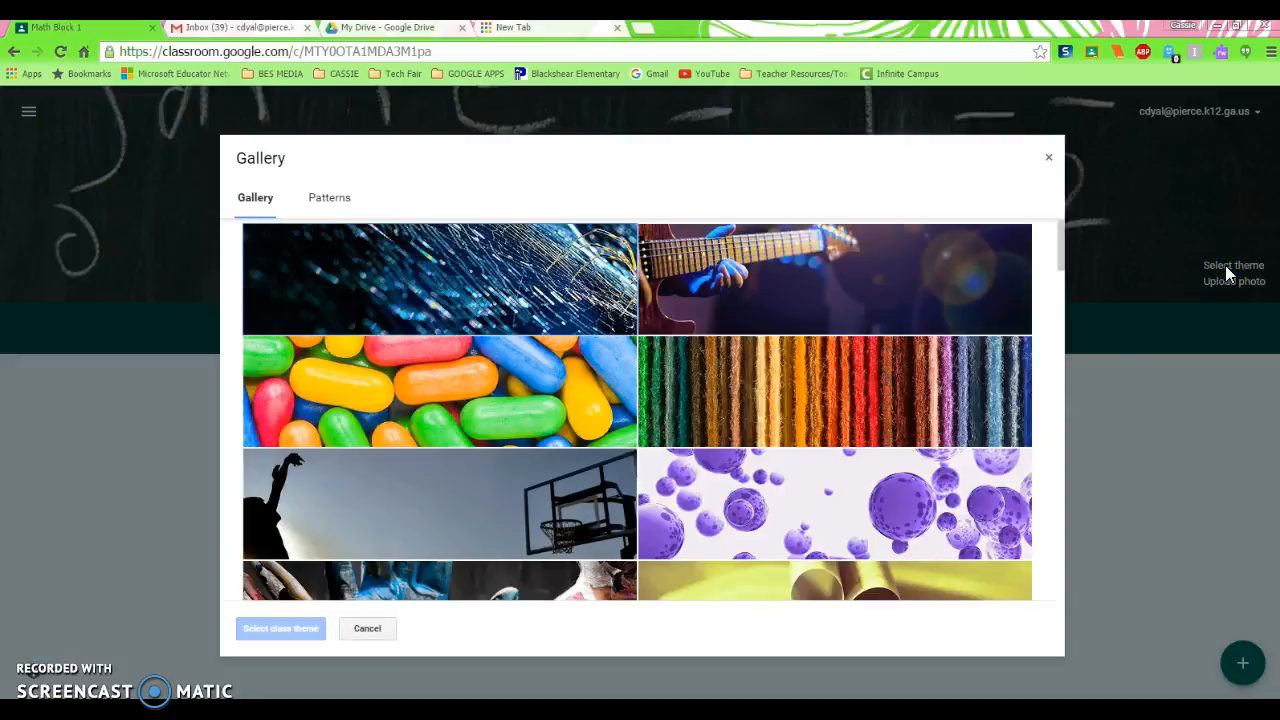
pyautogui.moveTo(1062, 252)
pyautogui.mouseDown()
pyautogui.moveTo(1068, 334)
pyautogui.moveTo(1040, 552)
pyautogui.mouseUp()
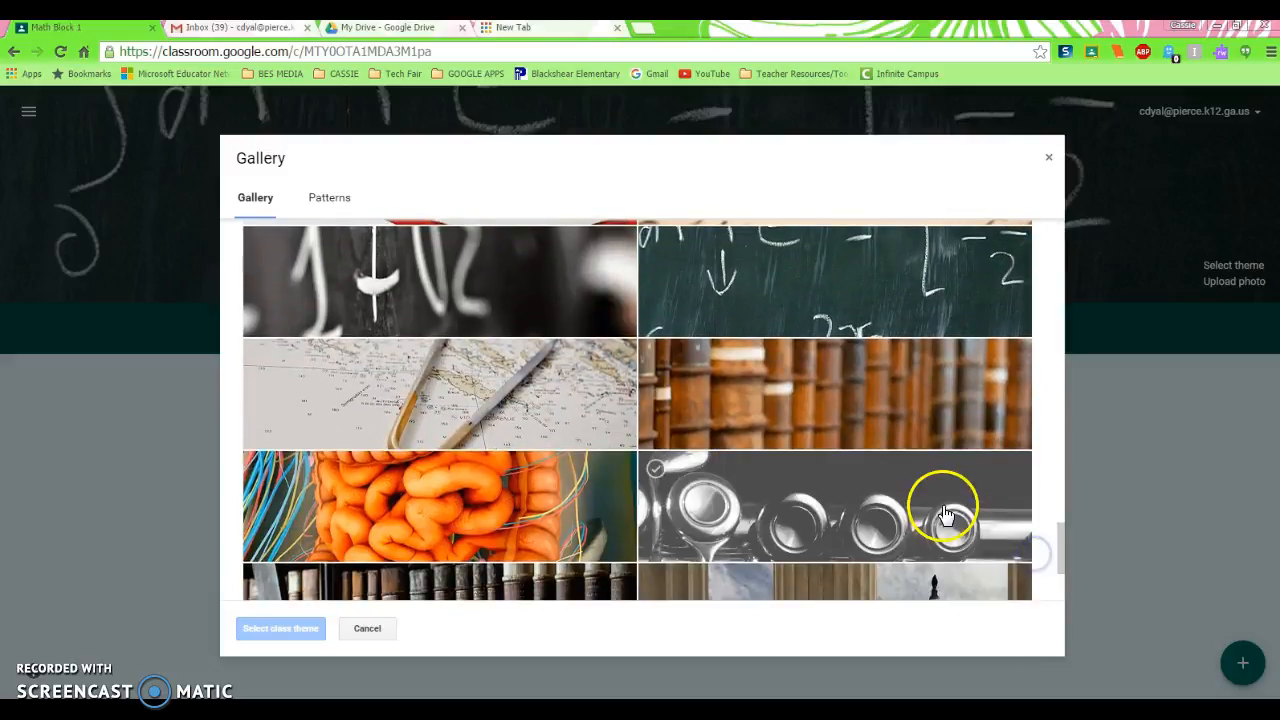
pyautogui.click(692, 360)
pyautogui.click(288, 630)
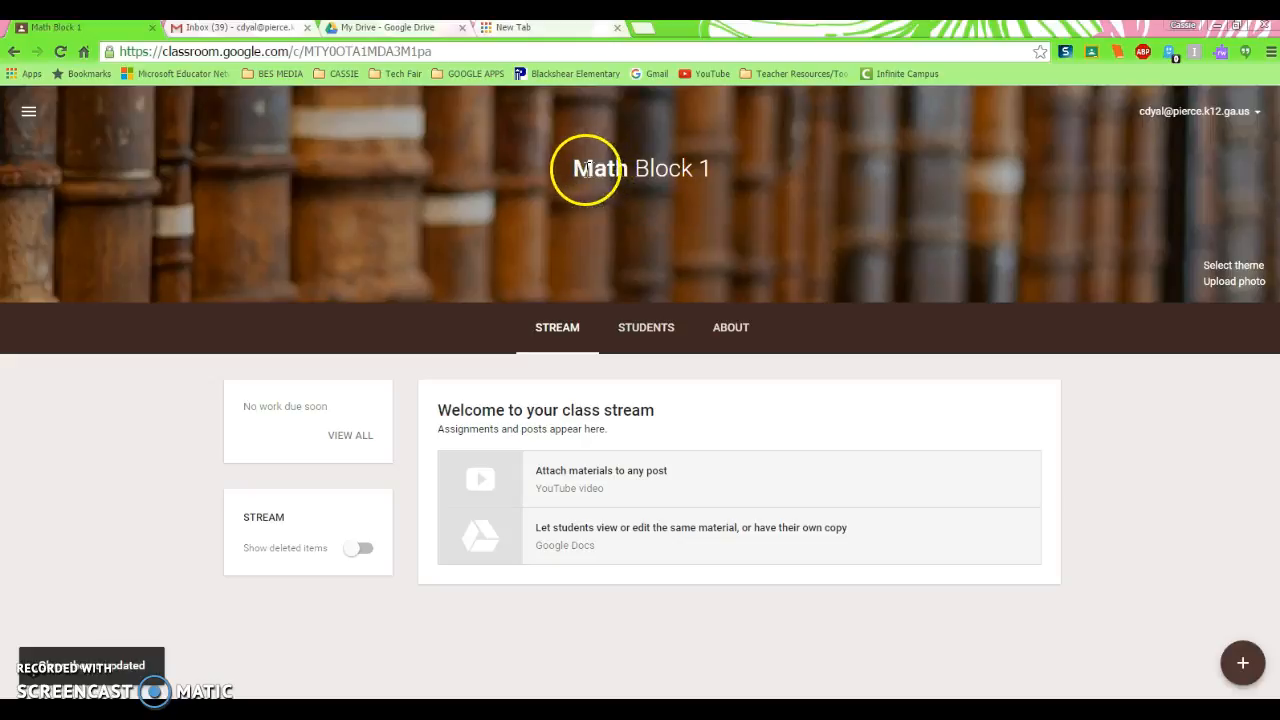
pyautogui.click(710, 167)
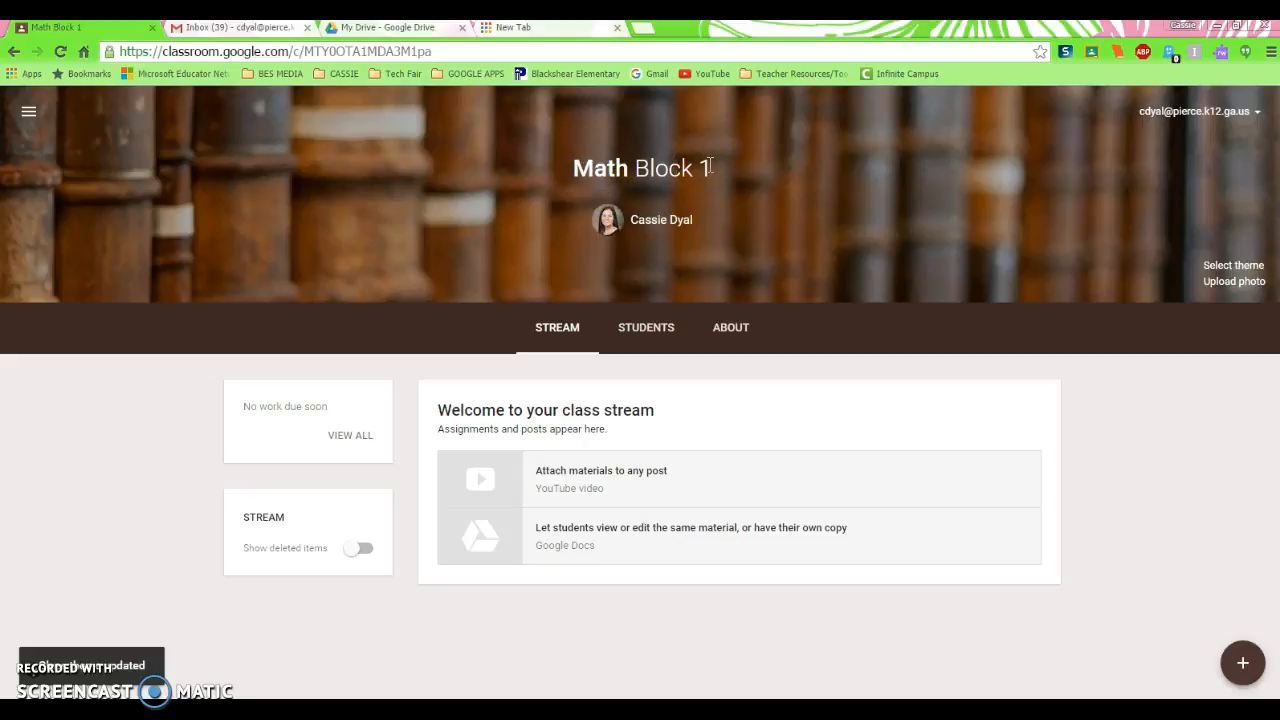
pyautogui.click(679, 226)
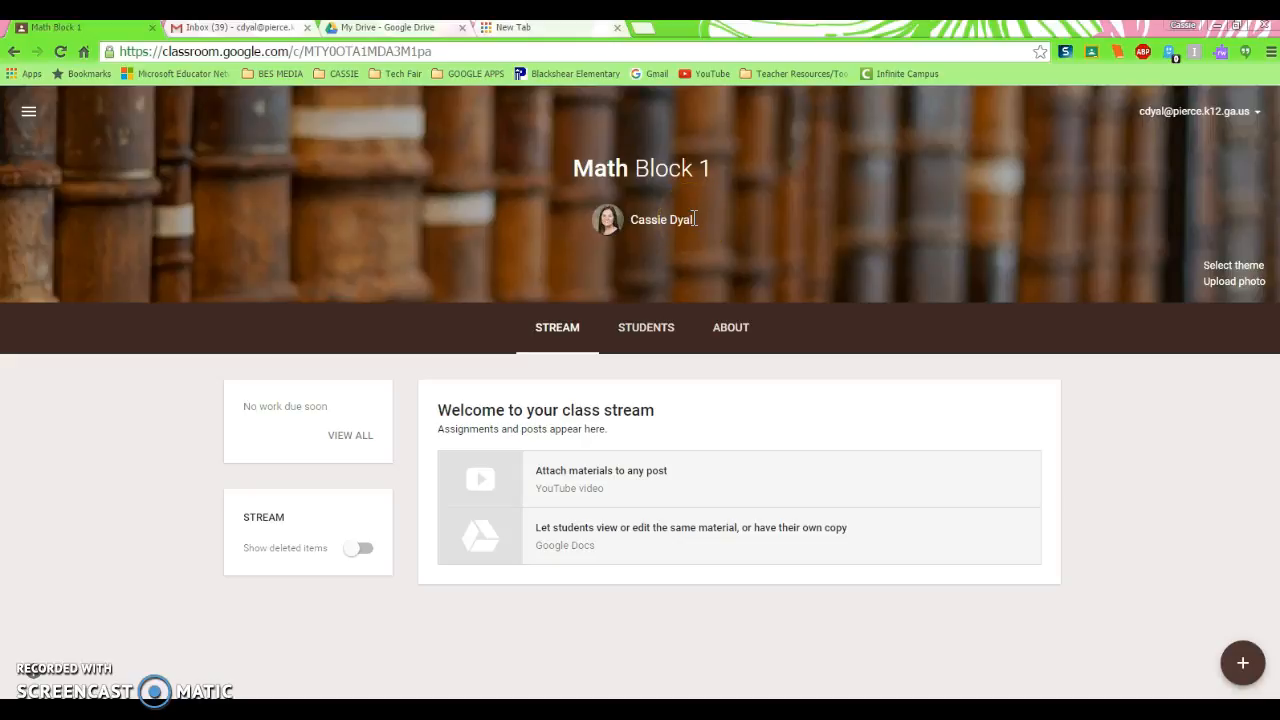
pyautogui.click(694, 220)
pyautogui.click(681, 312)
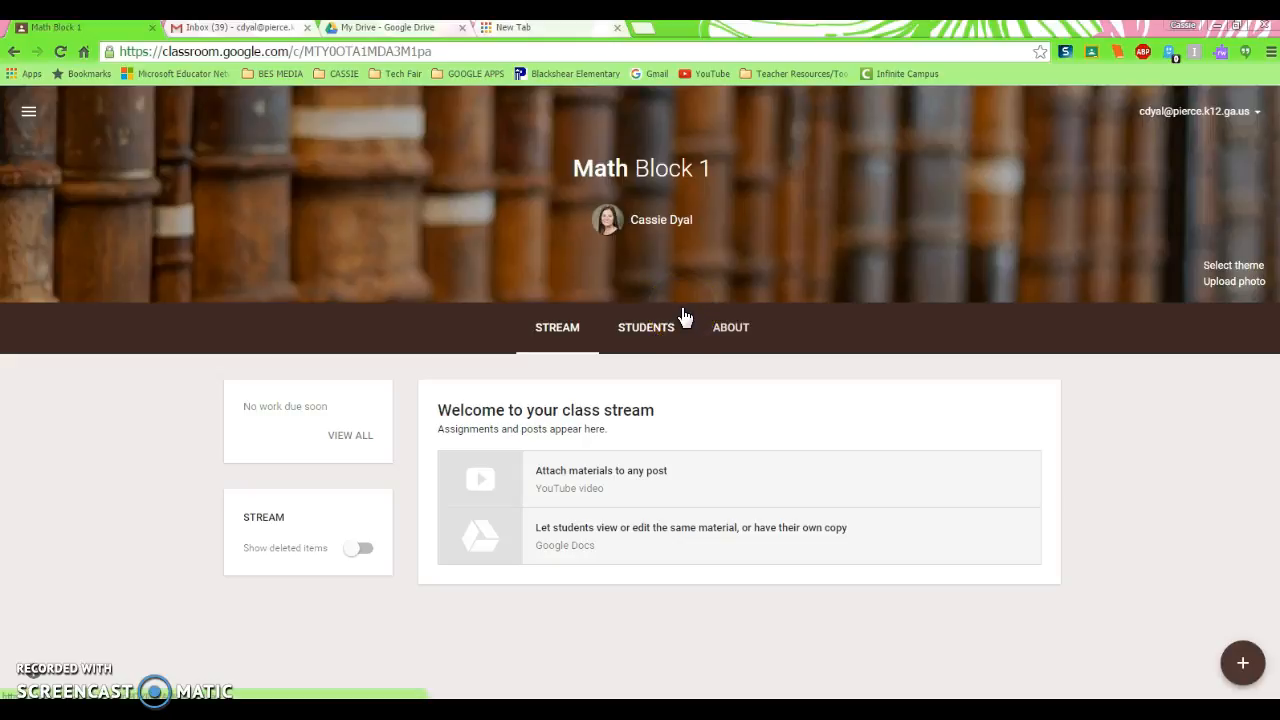
pyautogui.click(632, 314)
pyautogui.click(557, 335)
pyautogui.click(586, 335)
# Go to the class's Students page and reset the class code
pyautogui.click(646, 337)
pyautogui.click(646, 338)
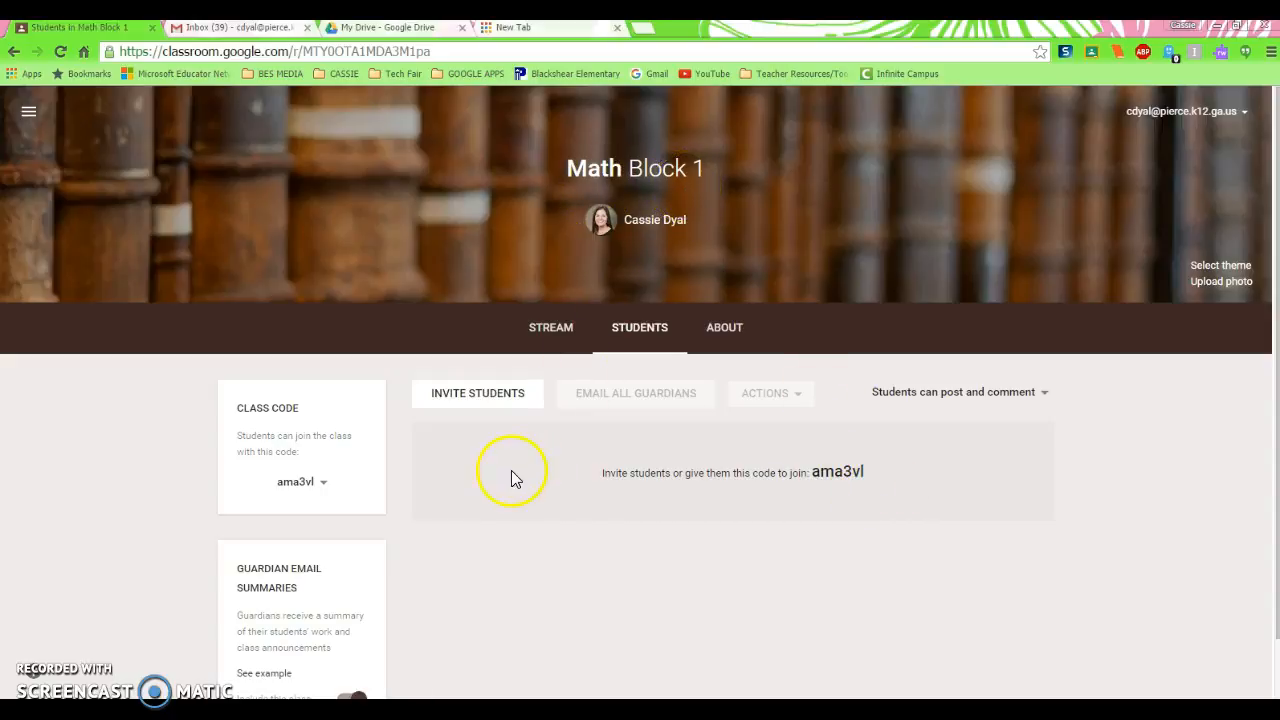
pyautogui.click(324, 485)
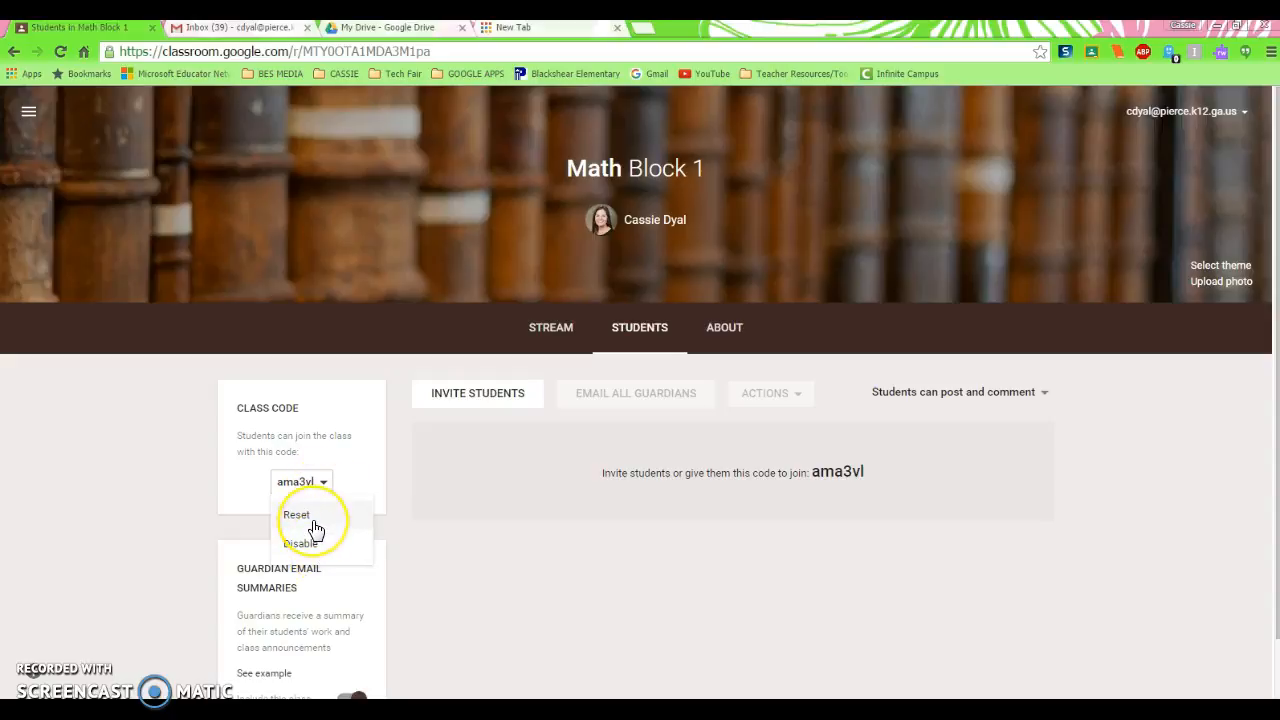
pyautogui.click(313, 526)
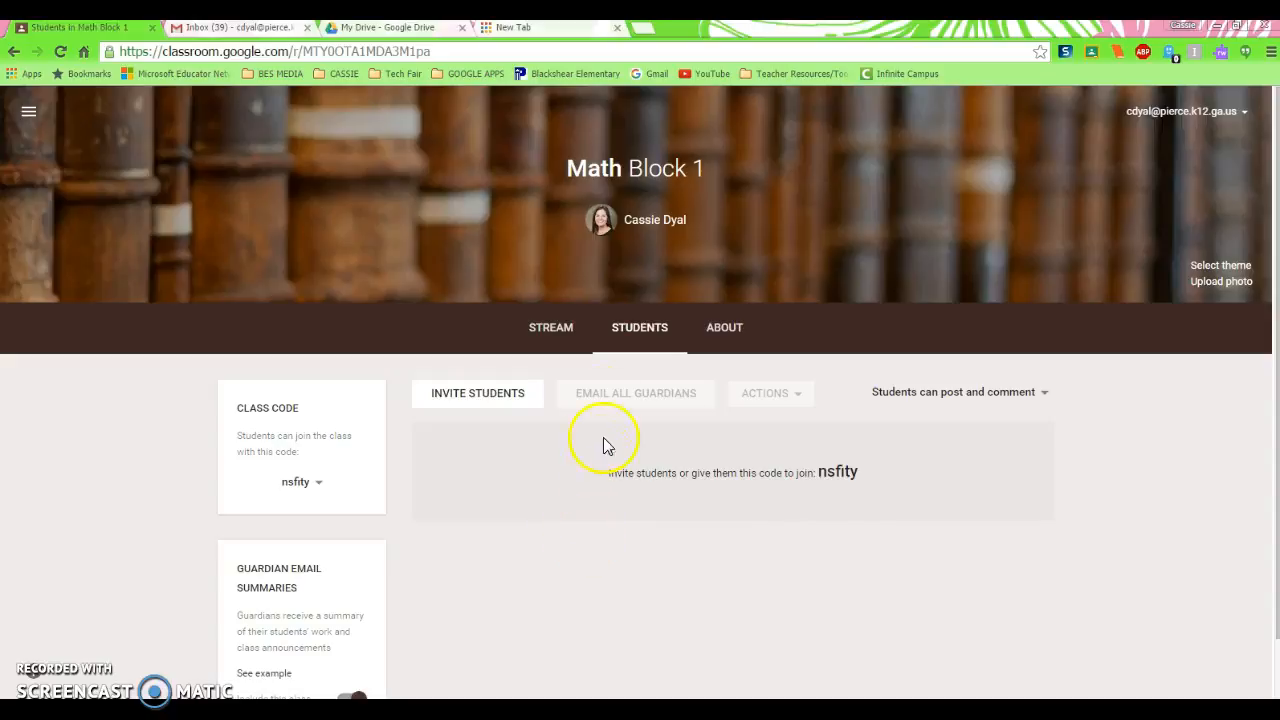
# Examine the options for student posting and commenting permissions without changing the selection
pyautogui.click(1047, 398)
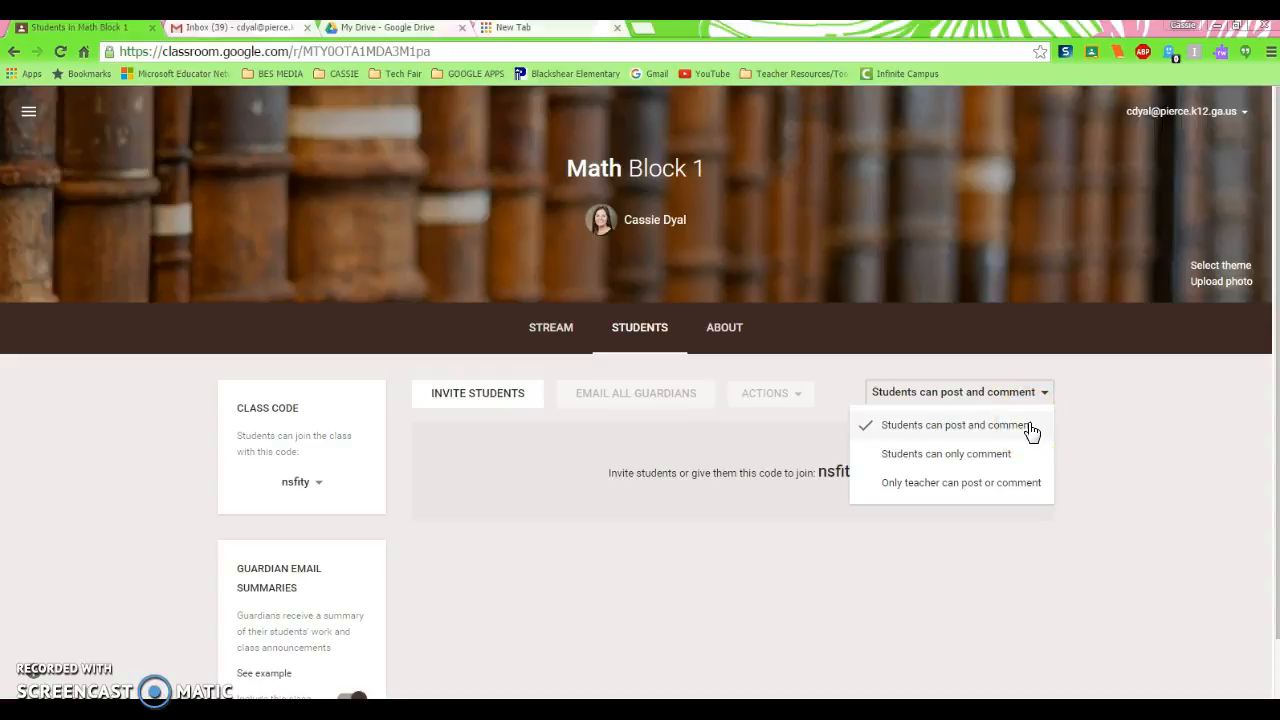
pyautogui.click(1028, 461)
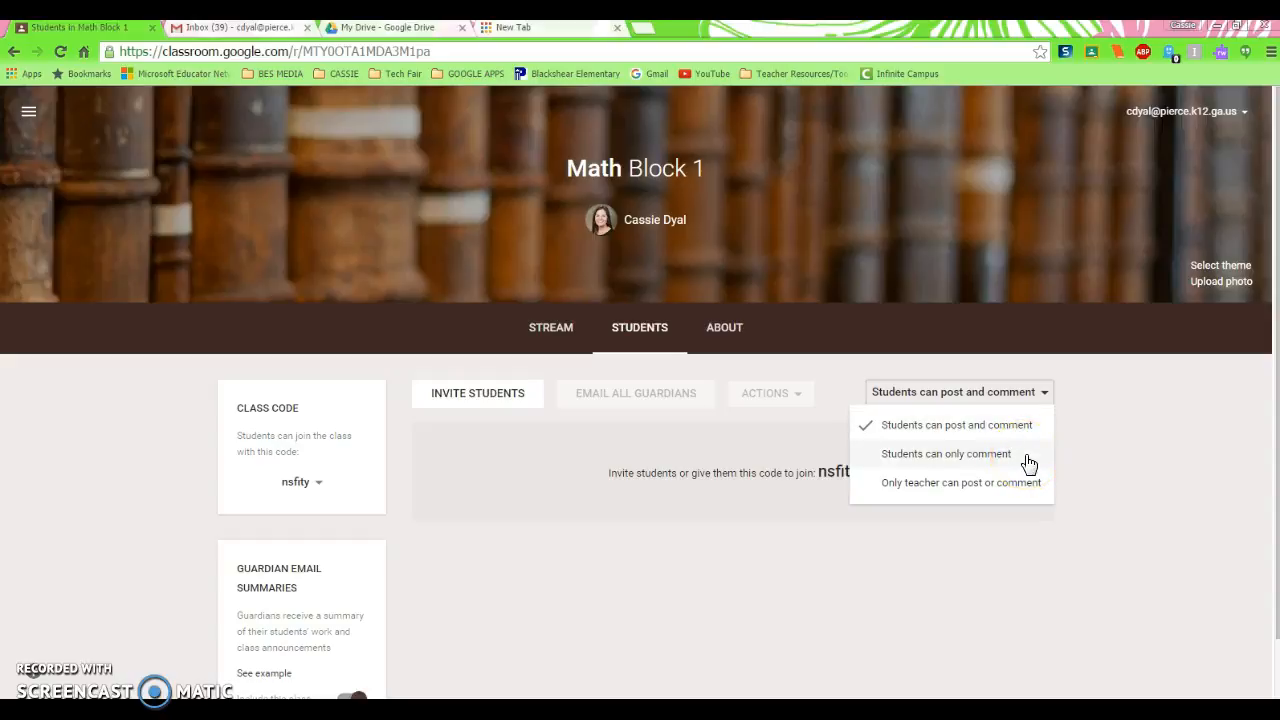
pyautogui.click(1025, 488)
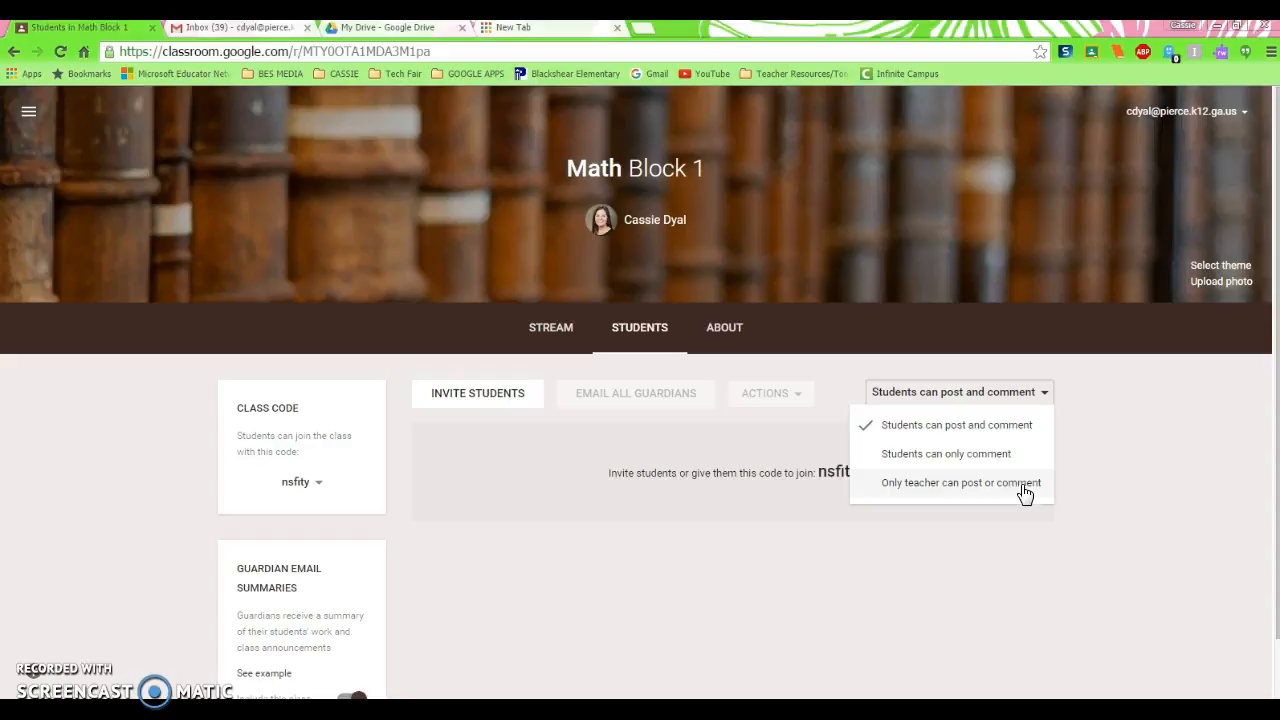
pyautogui.click(1079, 449)
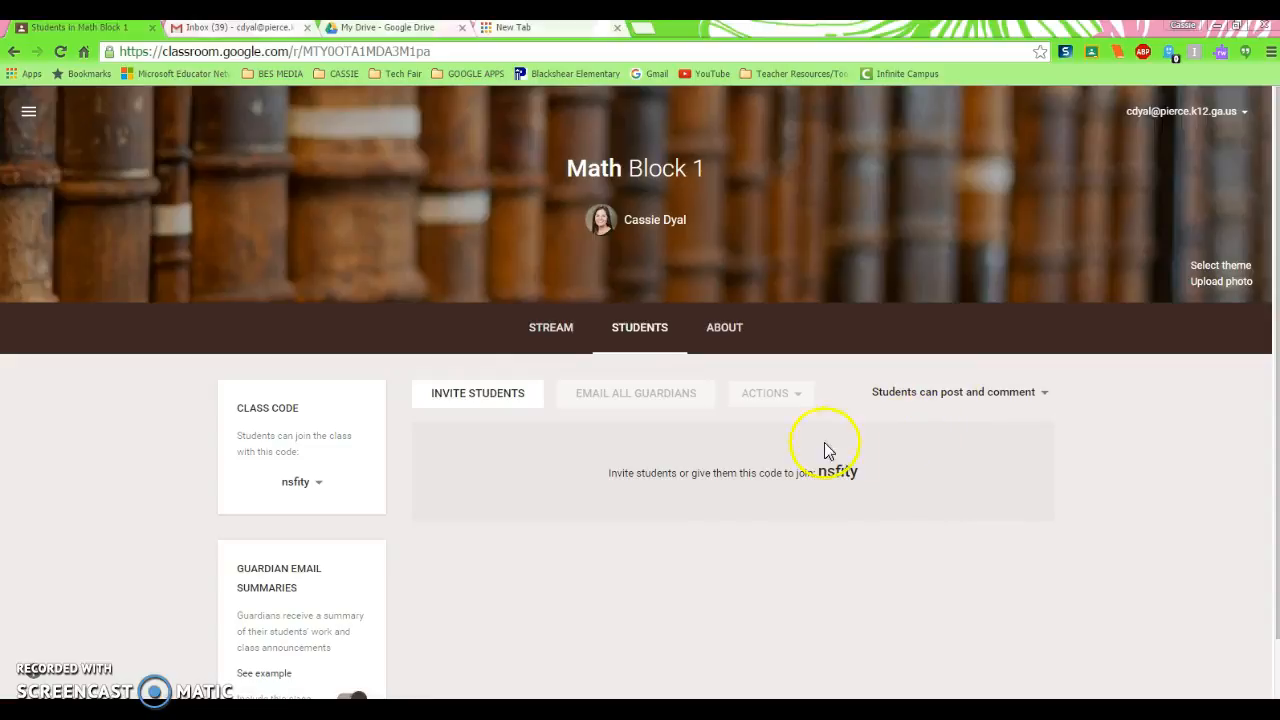
# Turn guardian email summaries off and back on for this class, adding only this class rather than all classes taught
pyautogui.scroll(-1, 500, 590)
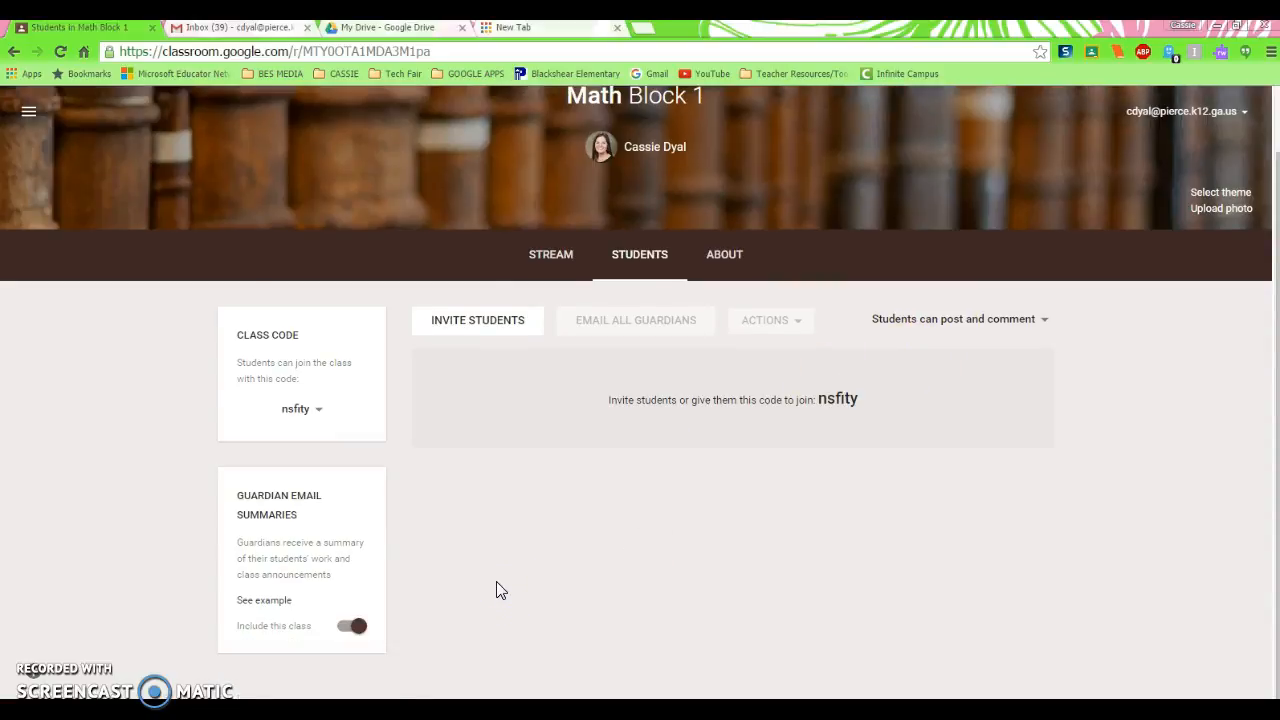
pyautogui.click(357, 630)
pyautogui.click(349, 630)
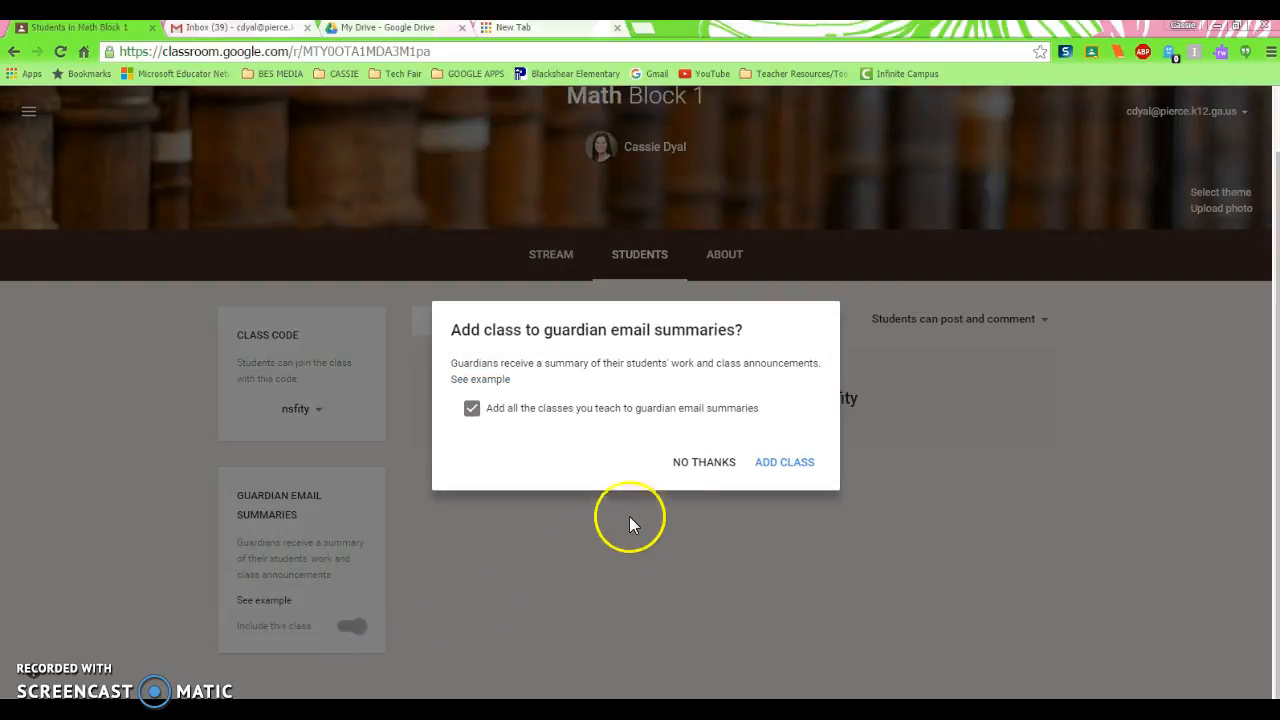
pyautogui.click(676, 466)
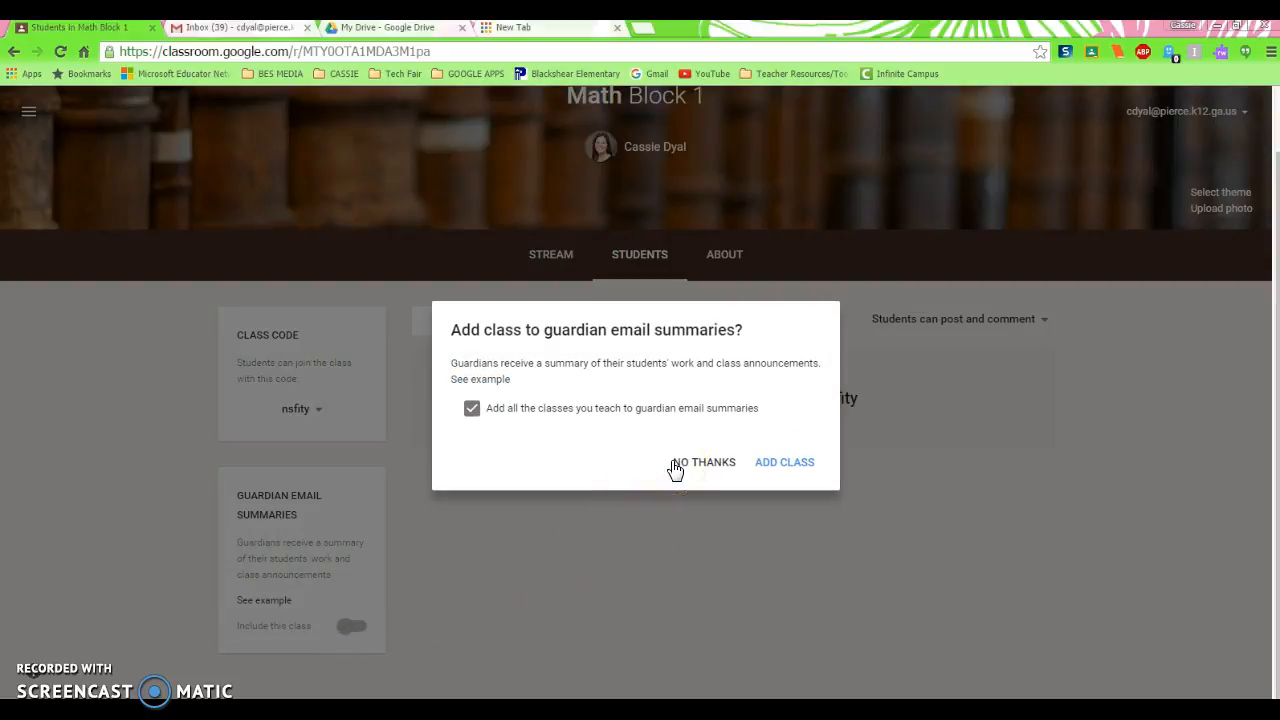
pyautogui.click(472, 412)
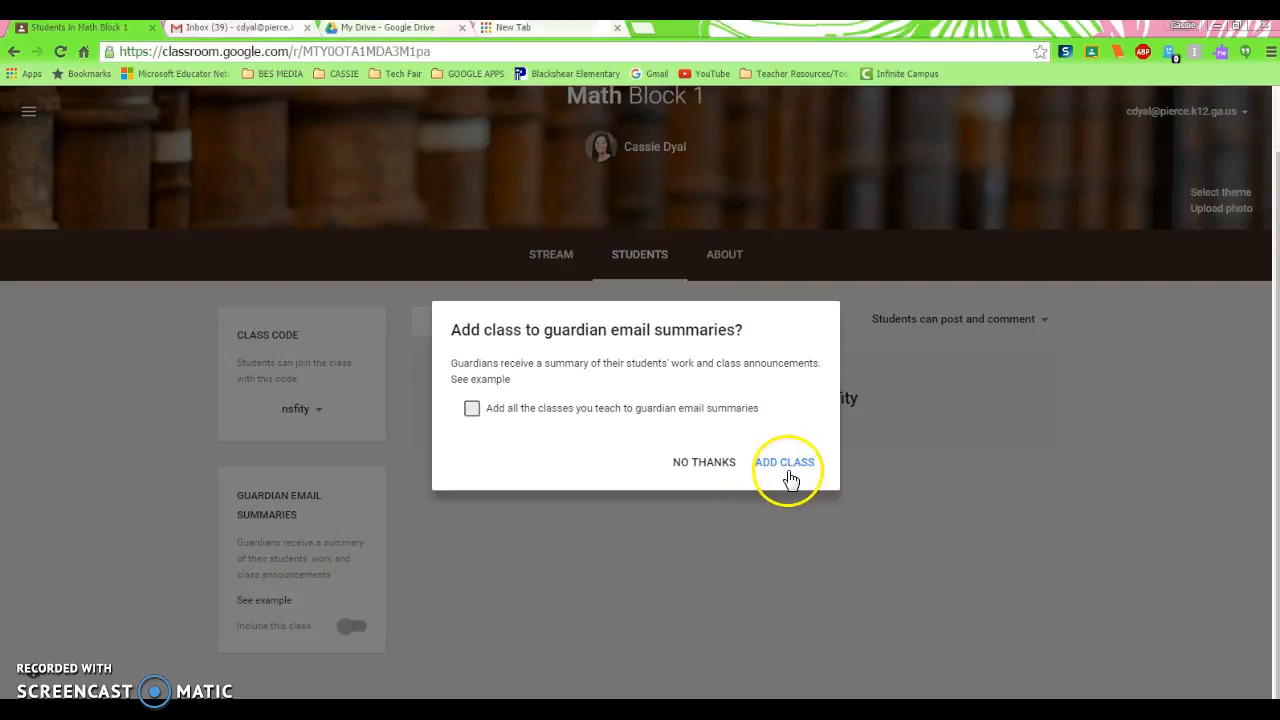
pyautogui.click(704, 468)
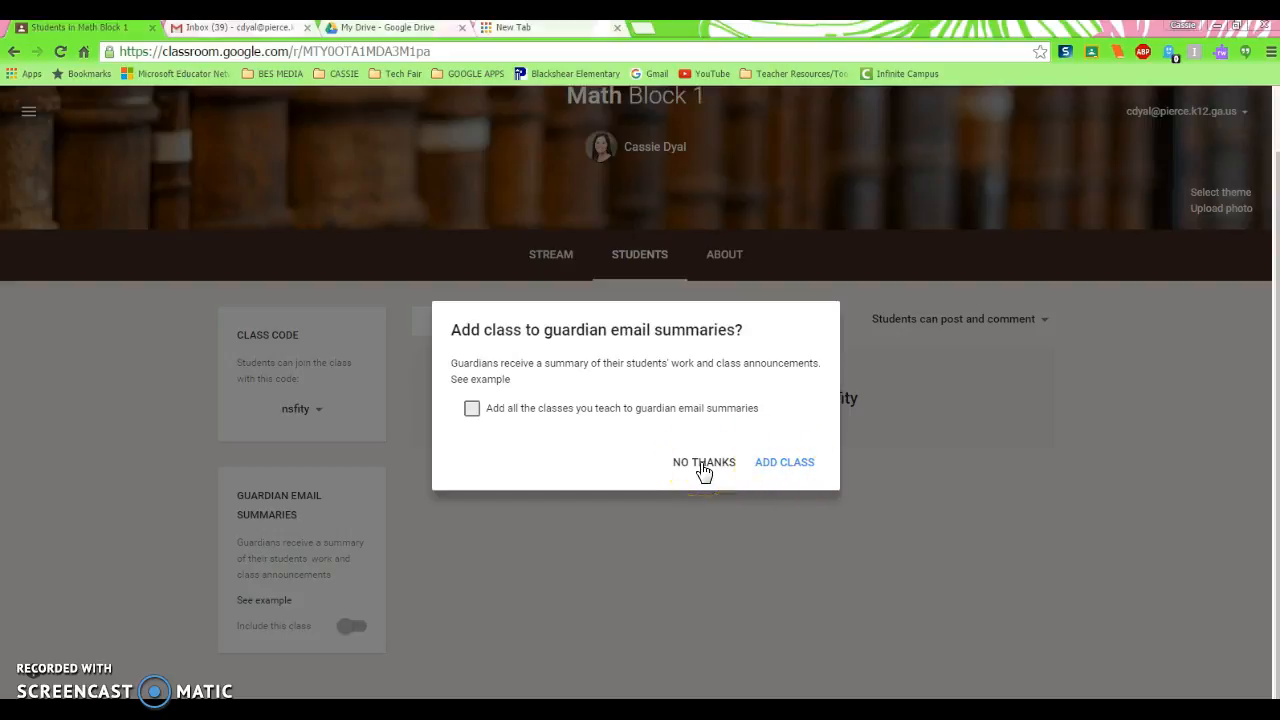
pyautogui.click(766, 470)
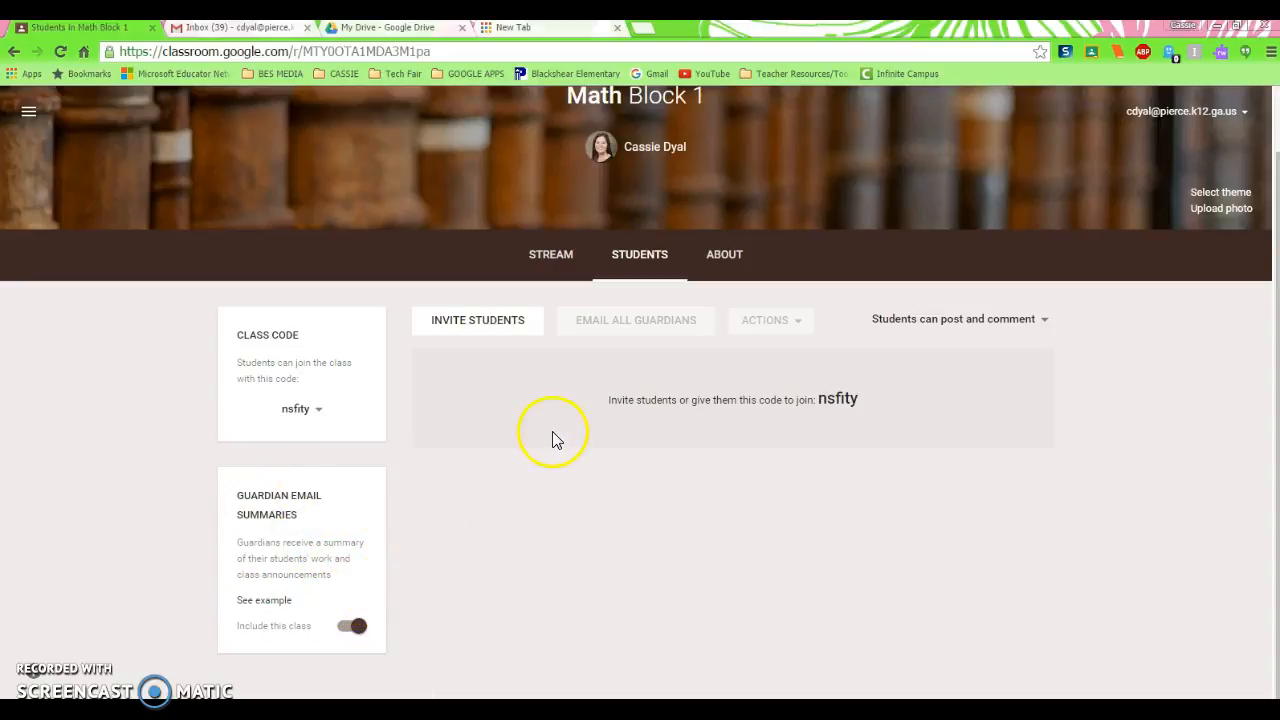
# Examine the class's About page, including its description, room, Drive folder, calendar and teacher invitation options
pyautogui.click(726, 266)
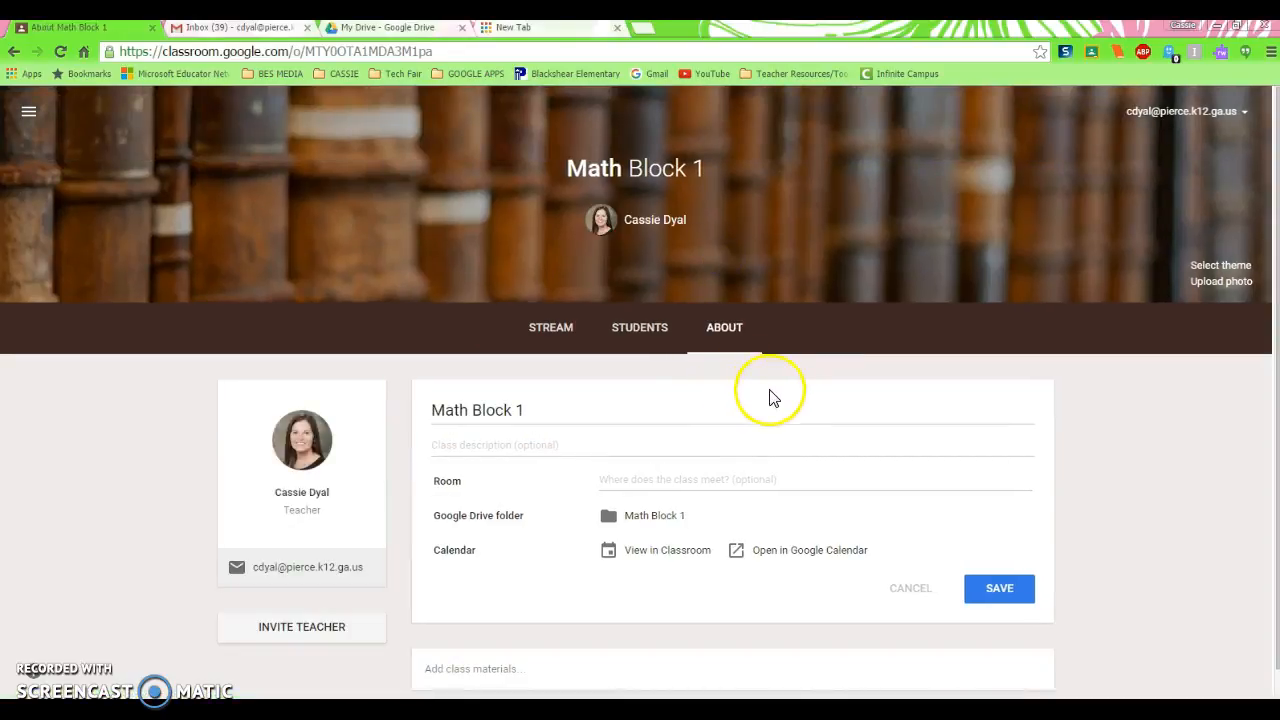
pyautogui.scroll(-1, 780, 397)
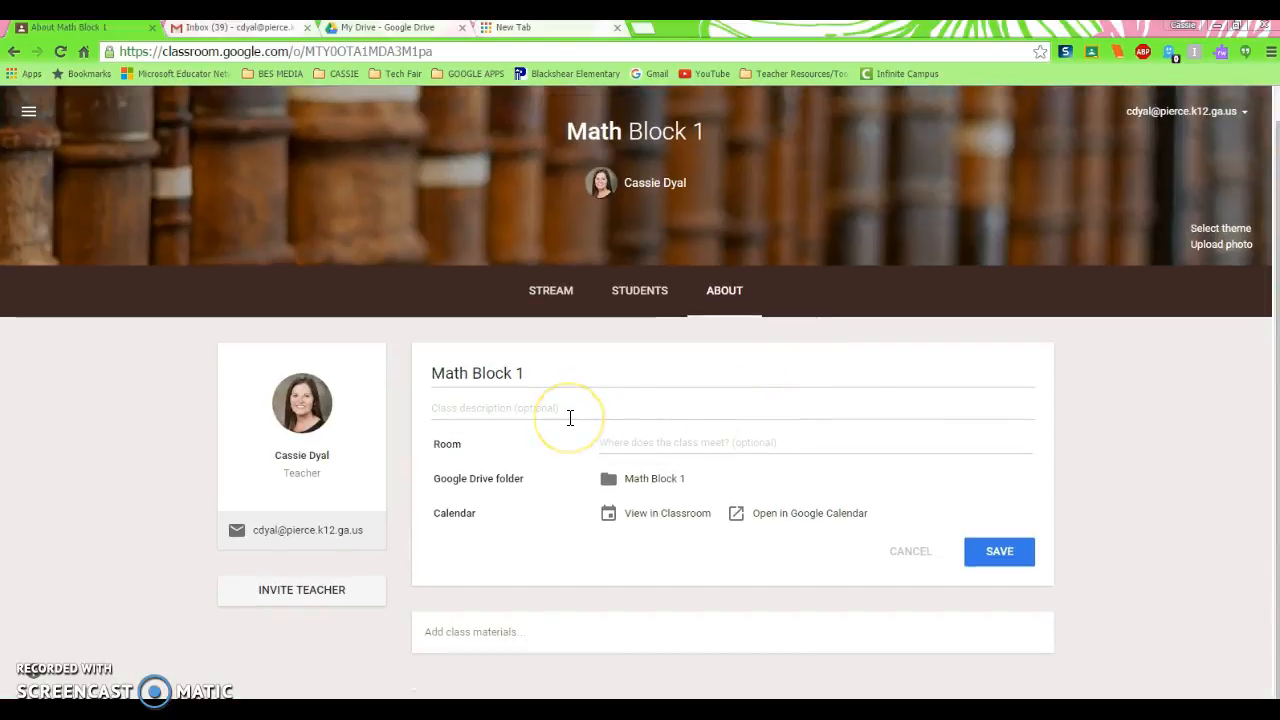
pyautogui.click(665, 446)
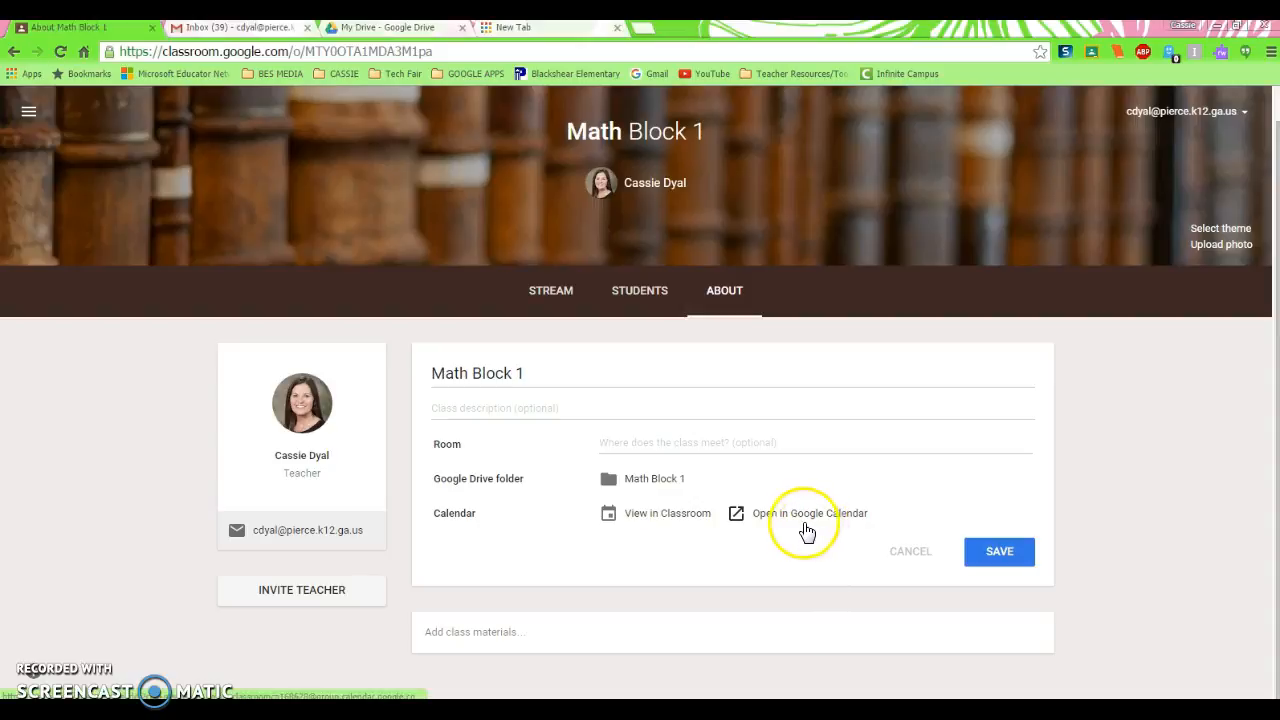
pyautogui.click(298, 600)
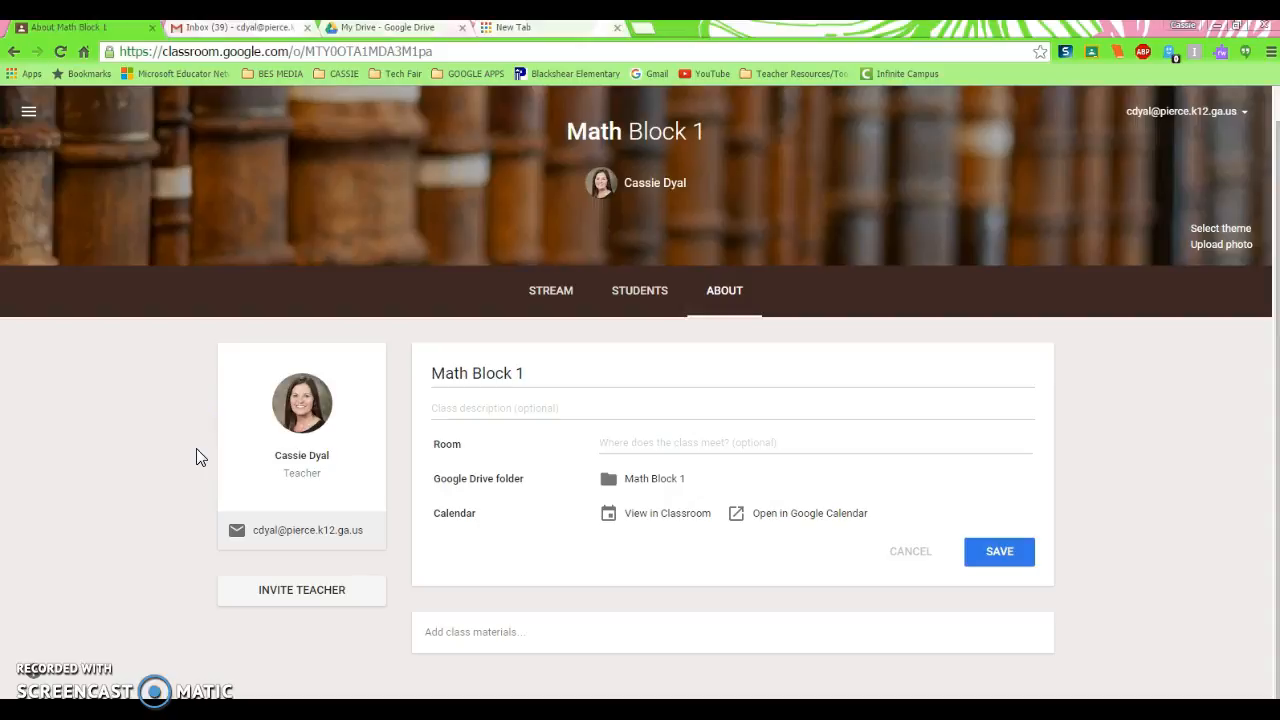
pyautogui.click(200, 376)
pyautogui.click(310, 263)
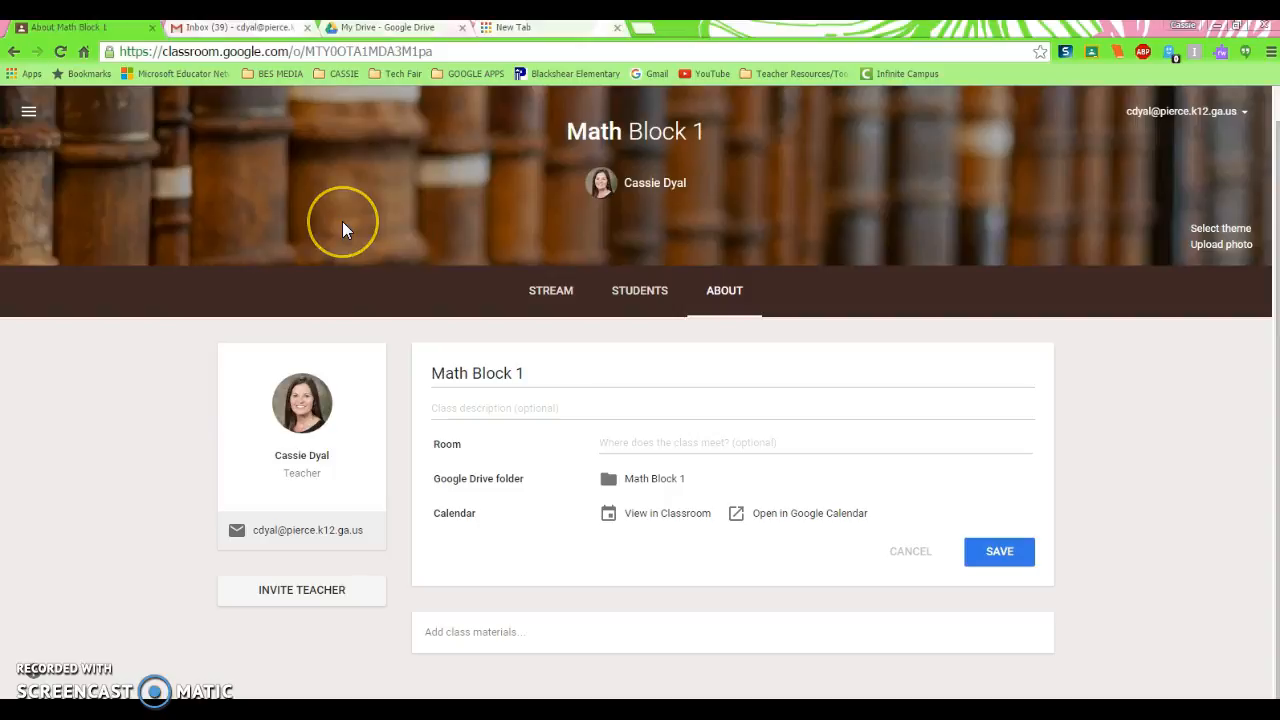